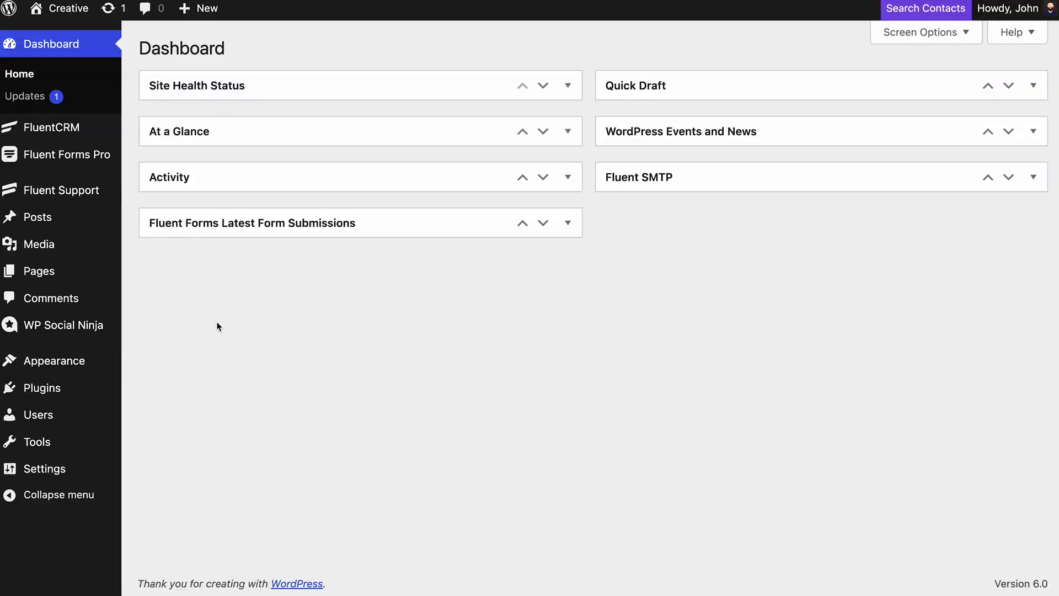
# From the WP Social Ninja Testimonials list, start a new testimonial and scroll through its form.
pyautogui.moveTo(110, 326)
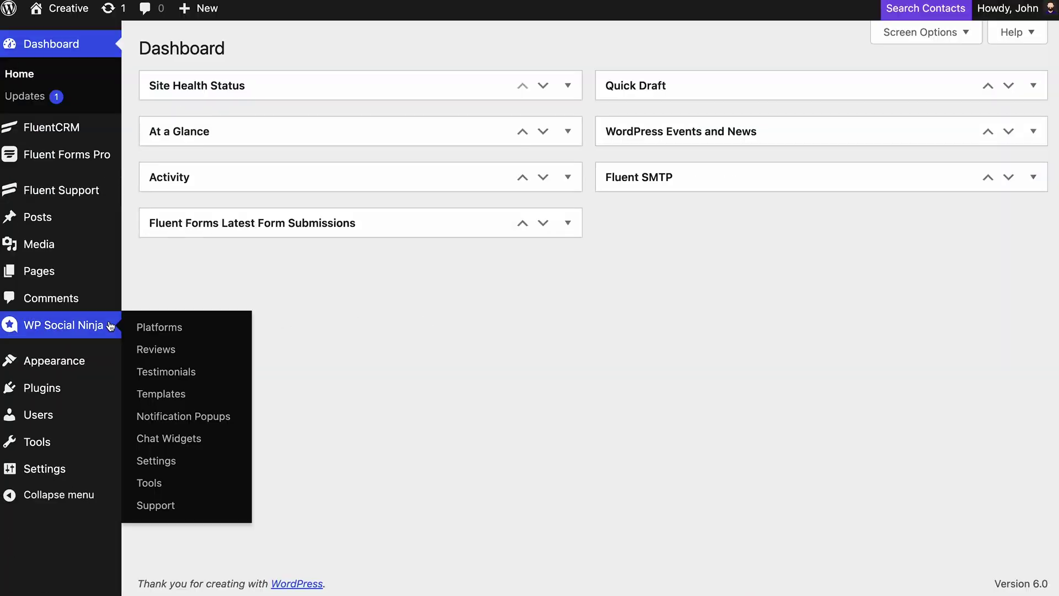
pyautogui.click(110, 325)
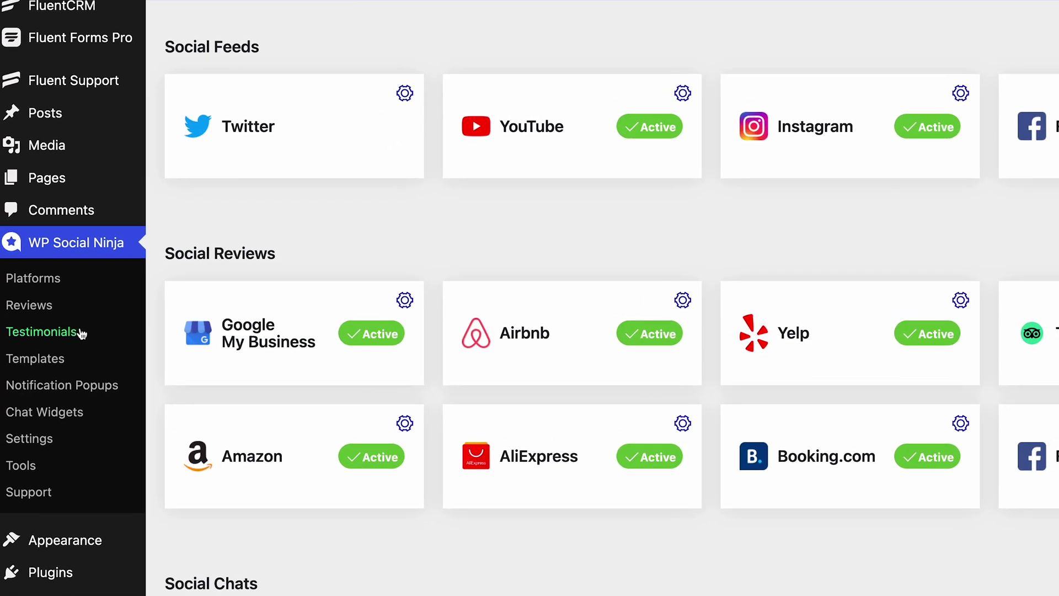
pyautogui.click(81, 333)
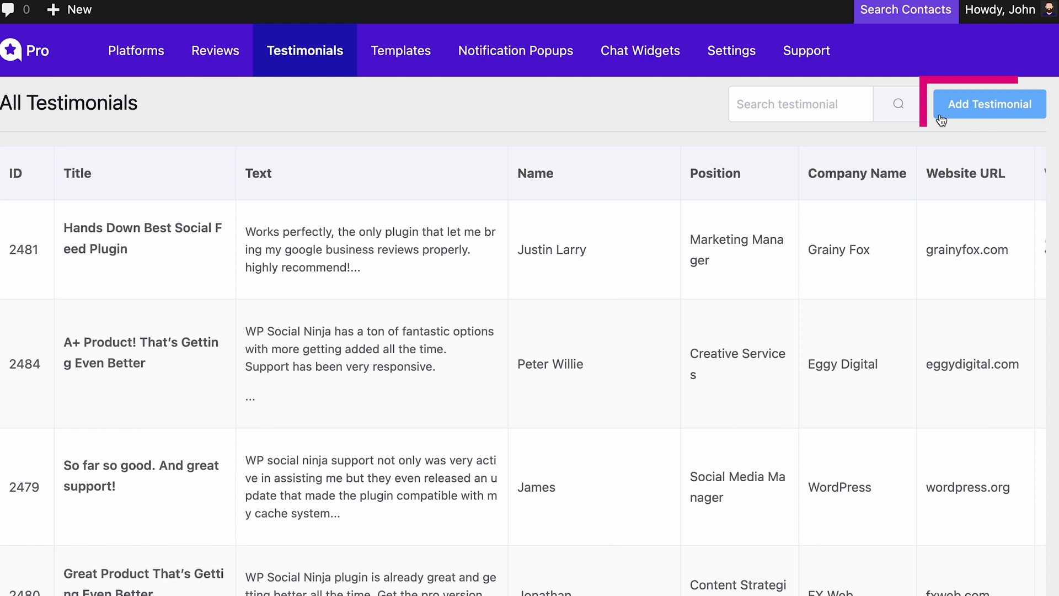
pyautogui.click(940, 114)
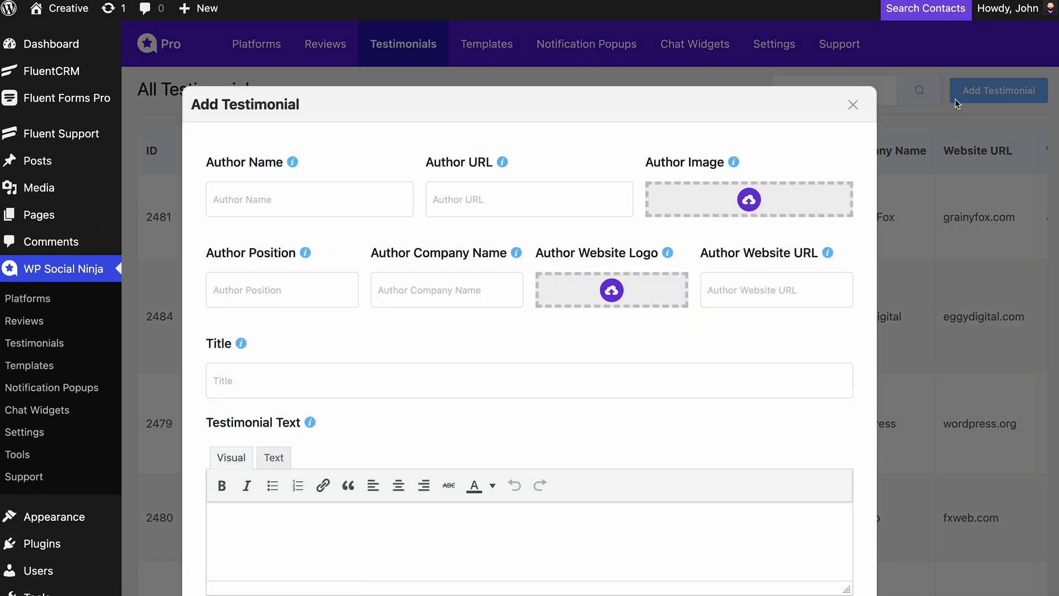
pyautogui.scroll(-5, 740, 326)
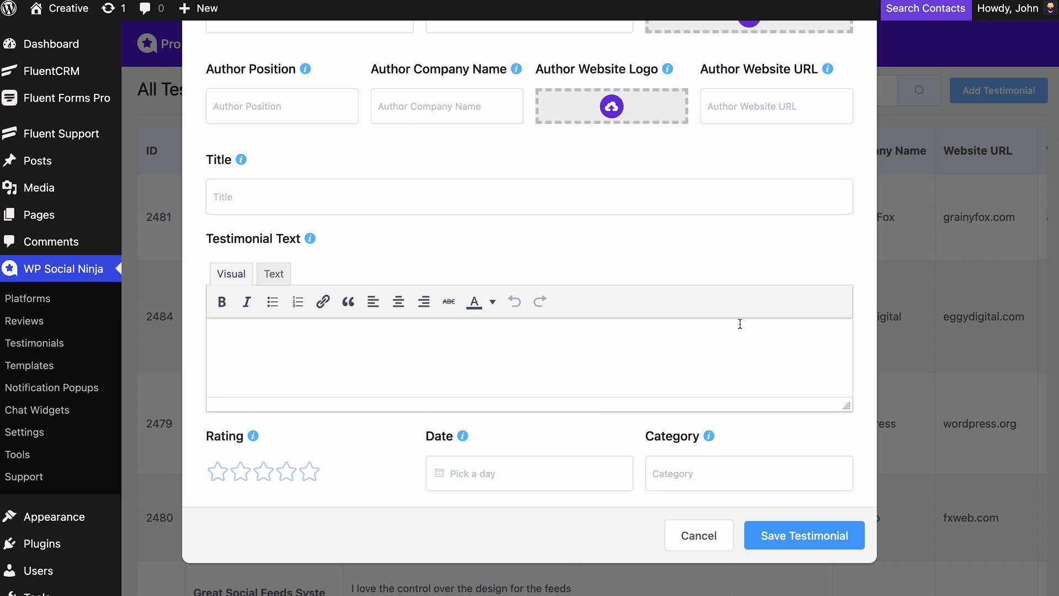
pyautogui.scroll(4, 740, 324)
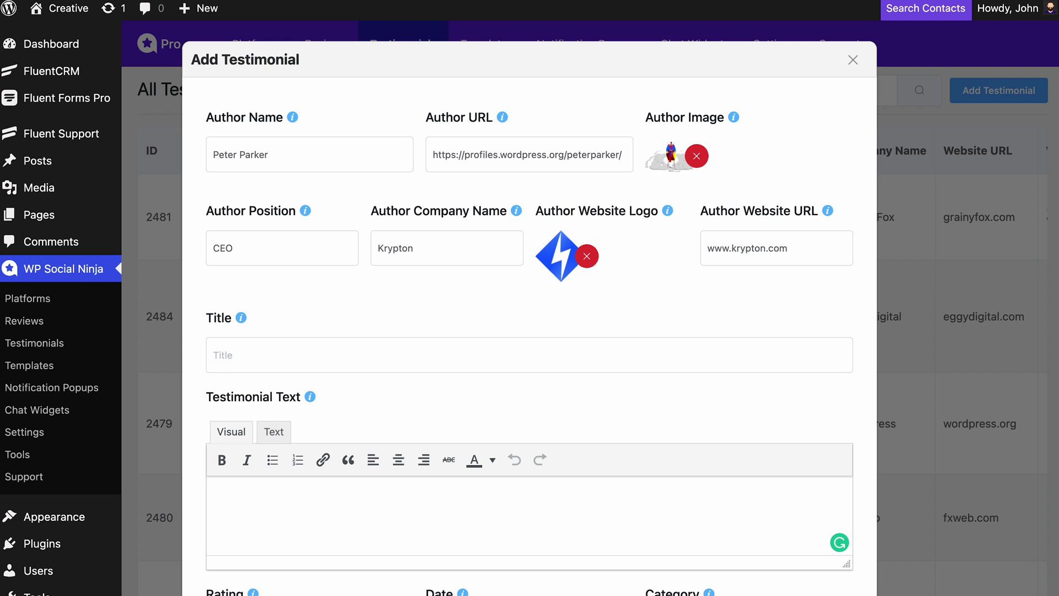
pyautogui.scroll(-3, 312, 500)
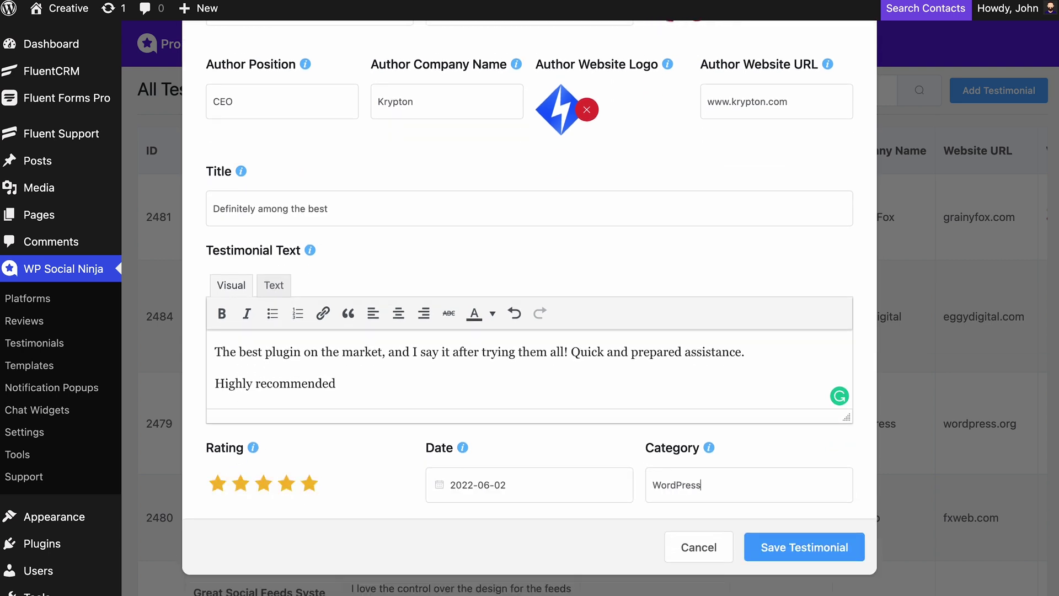
pyautogui.scroll(-1, 826, 528)
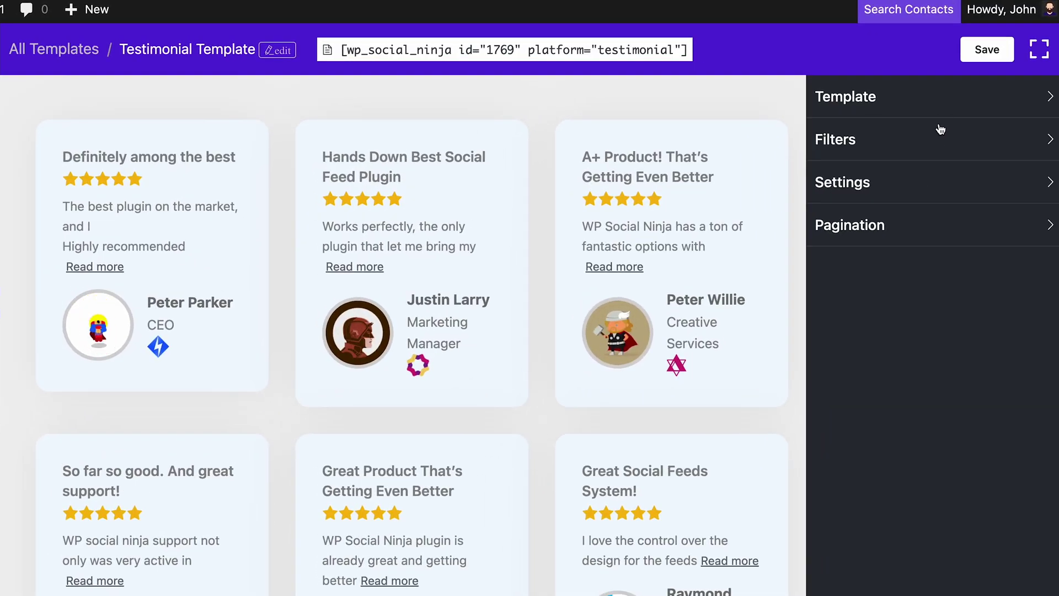
# Give the template the Testimonial 2 design in a Slider layout, after briefly trying Masonry.
pyautogui.click(945, 107)
pyautogui.click(944, 168)
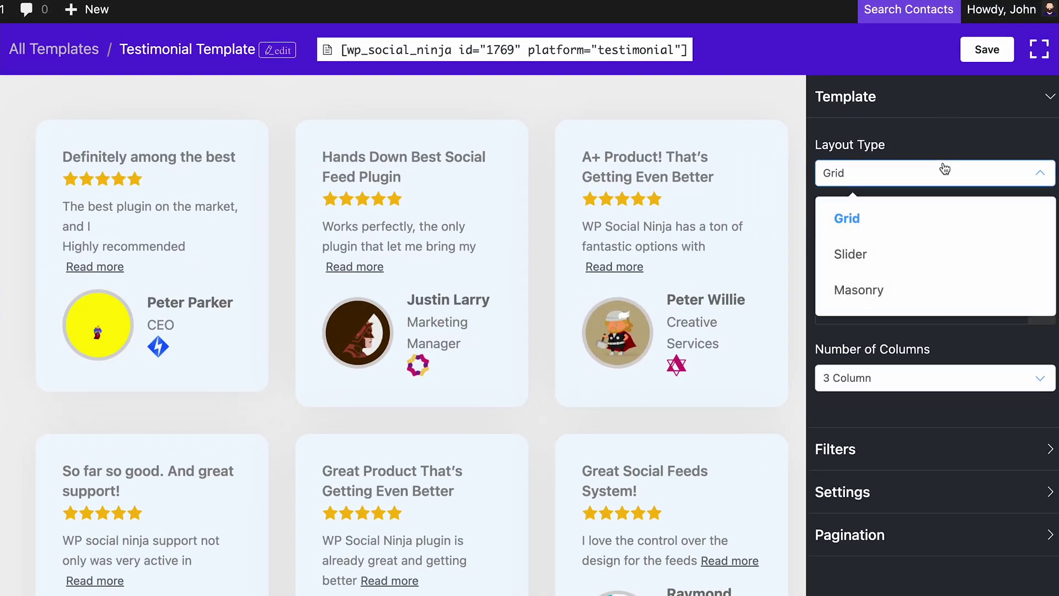
pyautogui.click(936, 249)
pyautogui.click(951, 175)
pyautogui.click(934, 289)
pyautogui.click(931, 292)
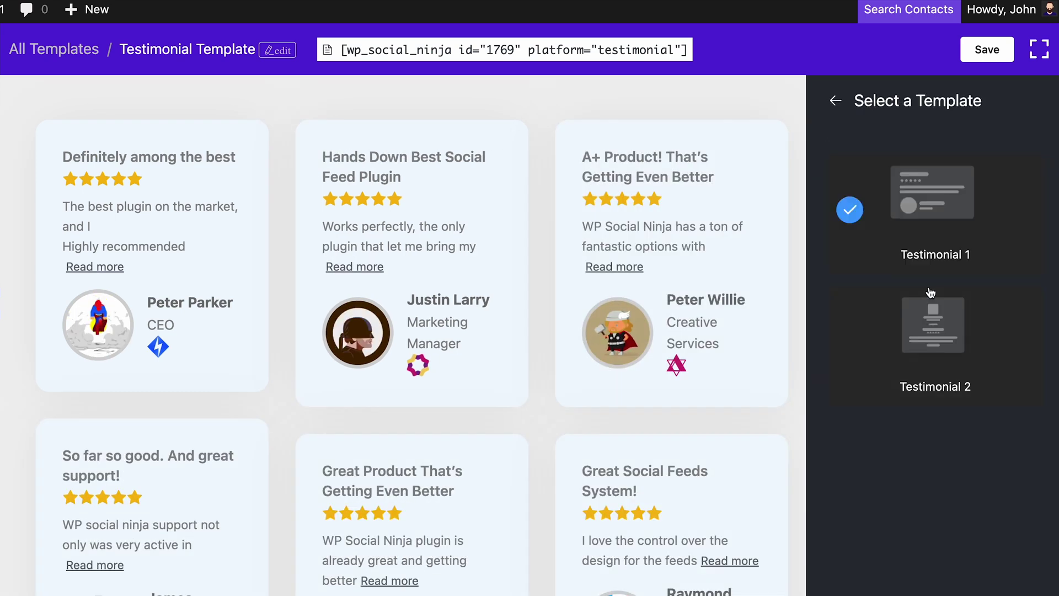
pyautogui.click(934, 320)
pyautogui.click(838, 103)
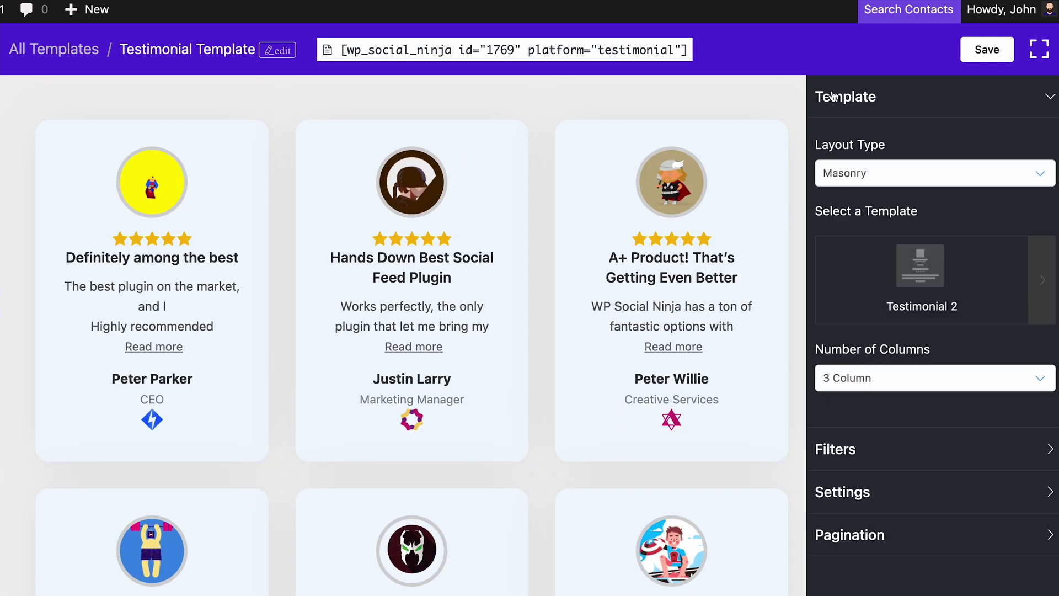
pyautogui.click(891, 176)
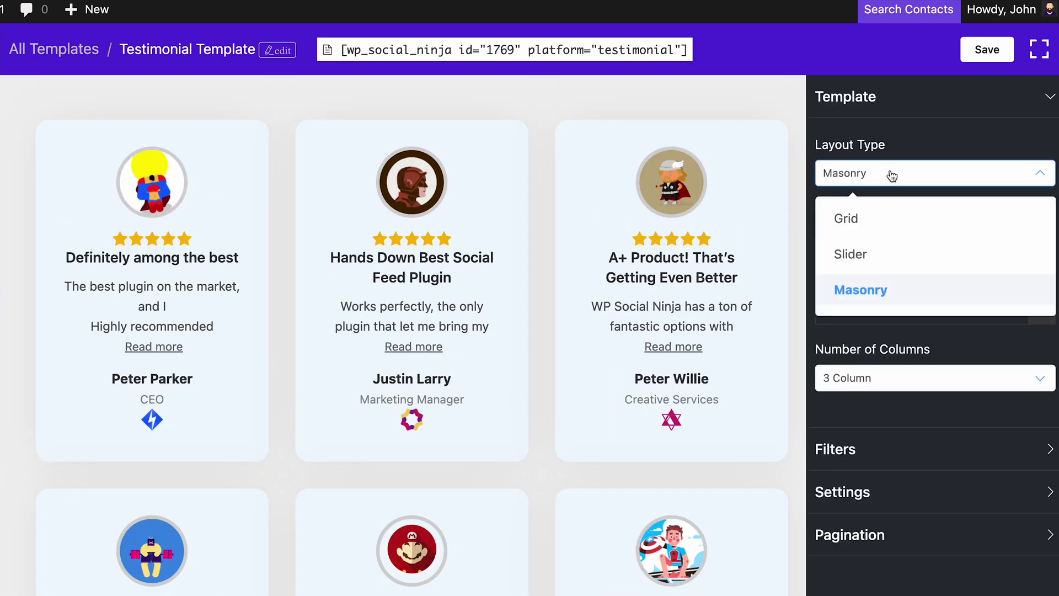
pyautogui.click(885, 255)
# In the slider settings, set Slides to Show and Slides to Scroll to 1.
pyautogui.click(874, 379)
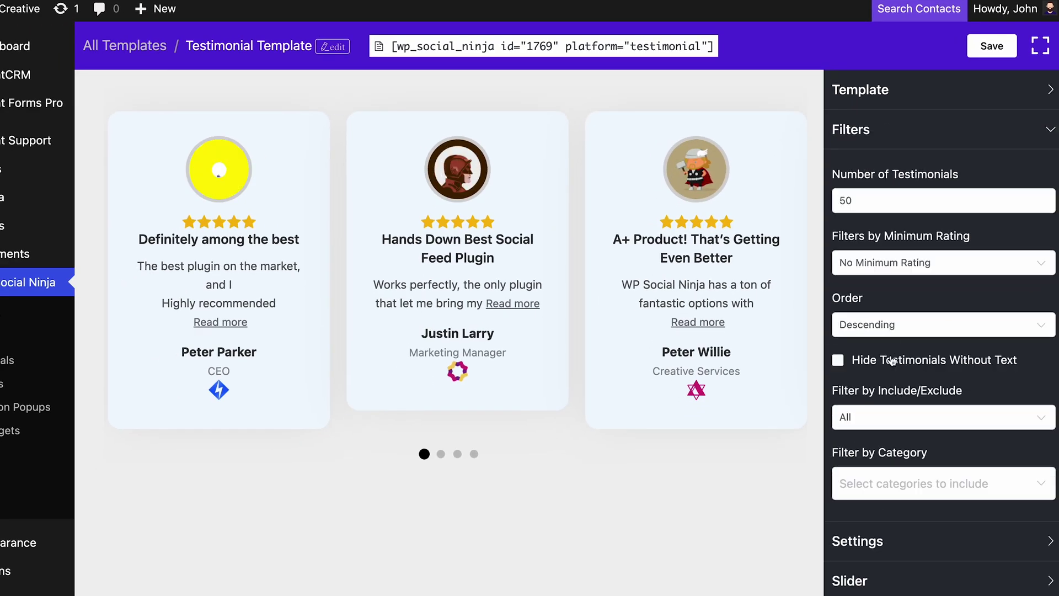
pyautogui.click(884, 574)
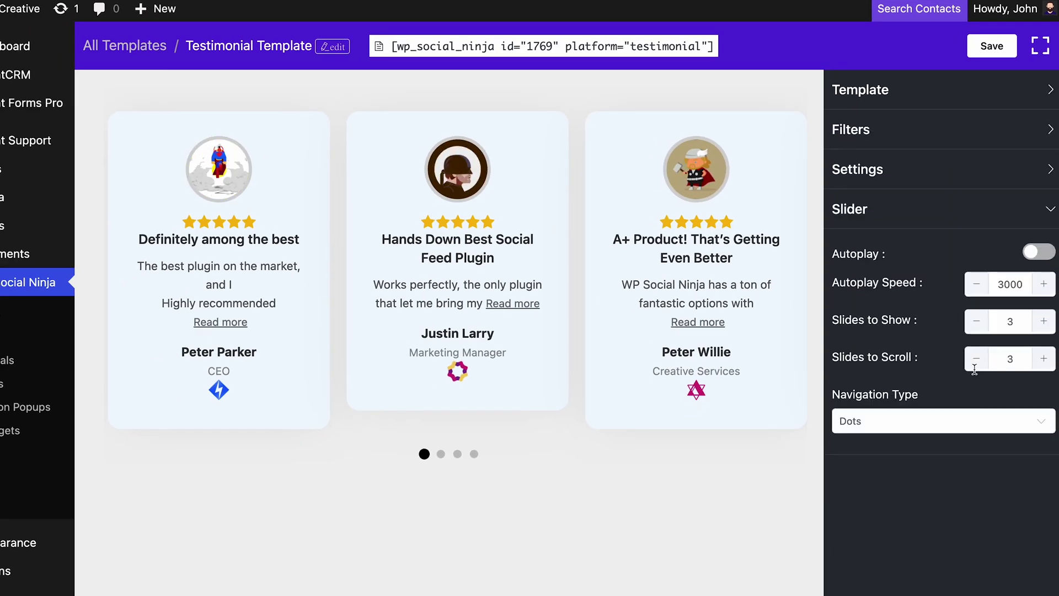
pyautogui.click(976, 321)
pyautogui.click(976, 321)
pyautogui.click(976, 359)
pyautogui.click(976, 358)
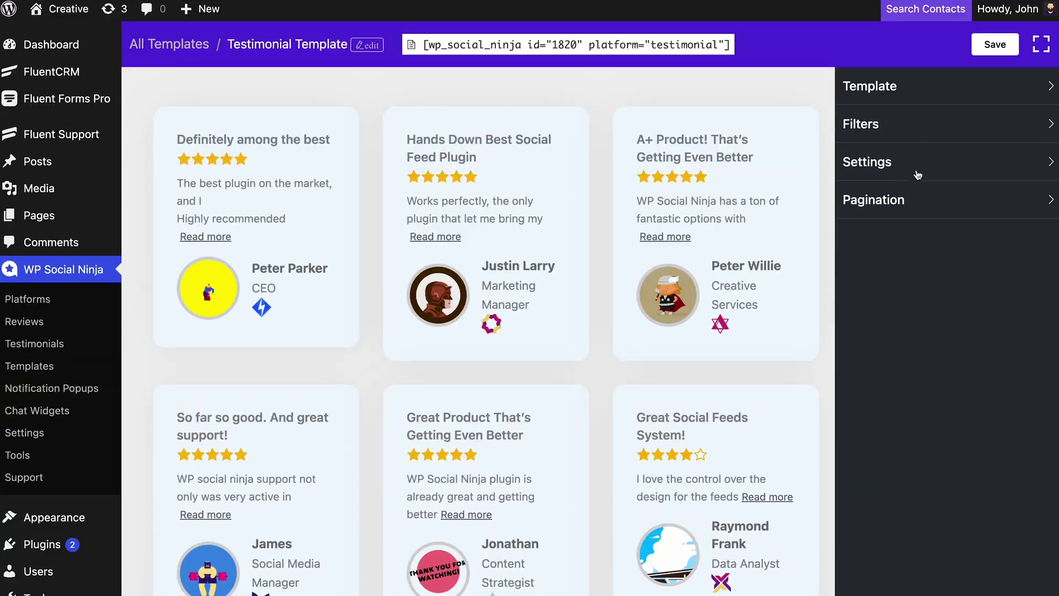
# Try the Social Media and WordPress category filters, then clear them.
pyautogui.click(916, 130)
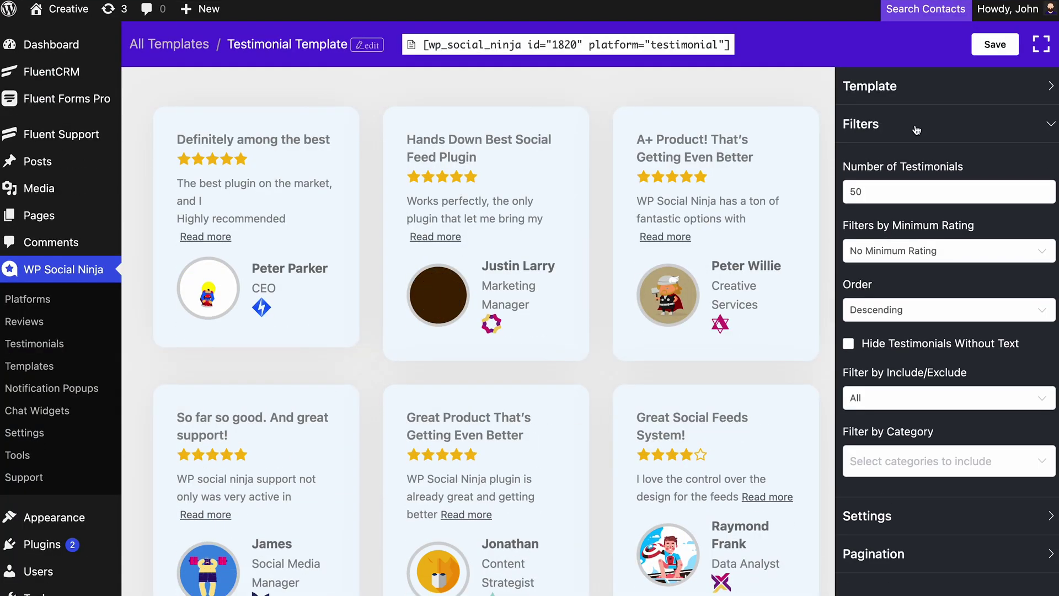
pyautogui.click(917, 460)
pyautogui.click(922, 351)
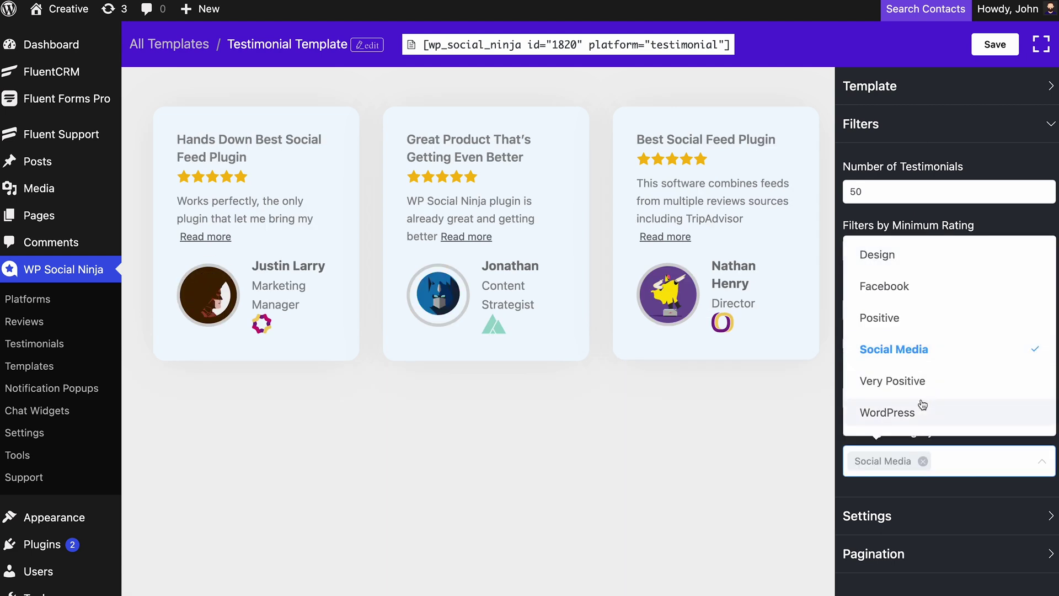
pyautogui.click(922, 408)
pyautogui.click(923, 461)
pyautogui.click(923, 461)
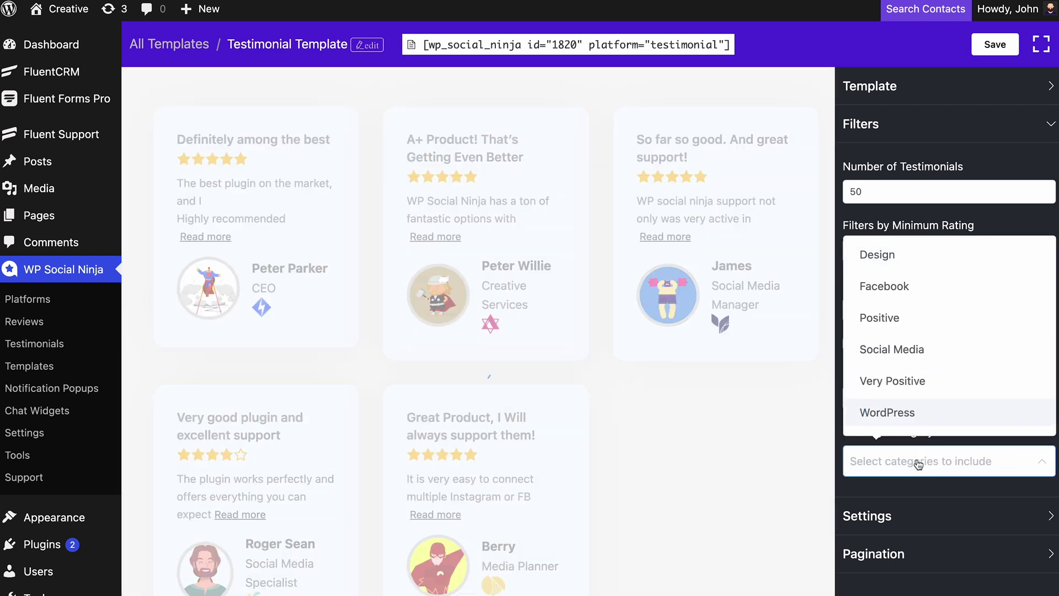
# Set the filter to Include and pick five testimonials, starting with Hands Down Best Social Feed Plugin.
pyautogui.click(929, 398)
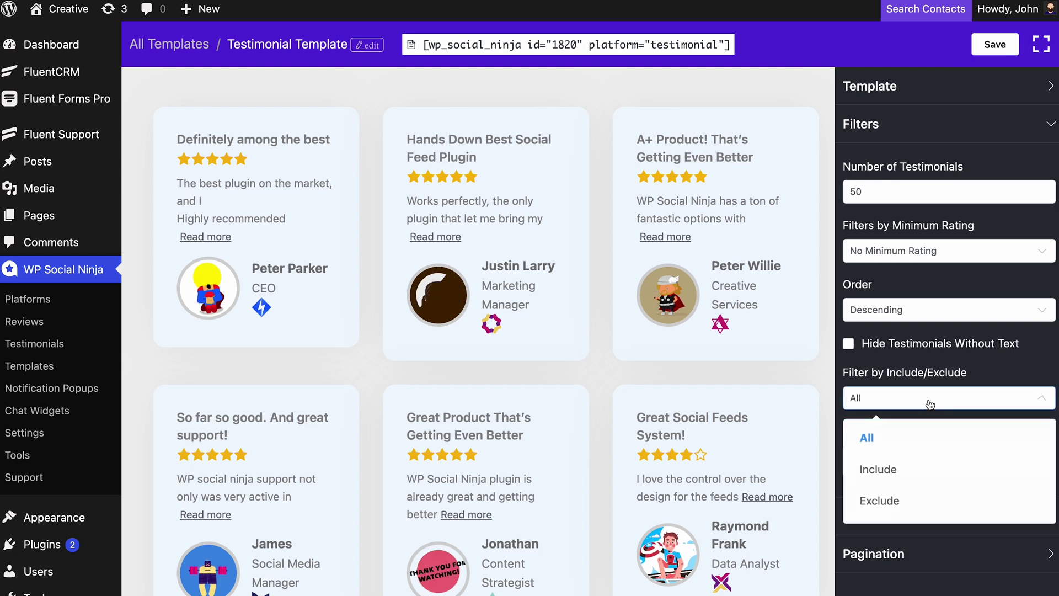
pyautogui.click(910, 470)
pyautogui.click(910, 464)
pyautogui.click(904, 363)
pyautogui.click(907, 328)
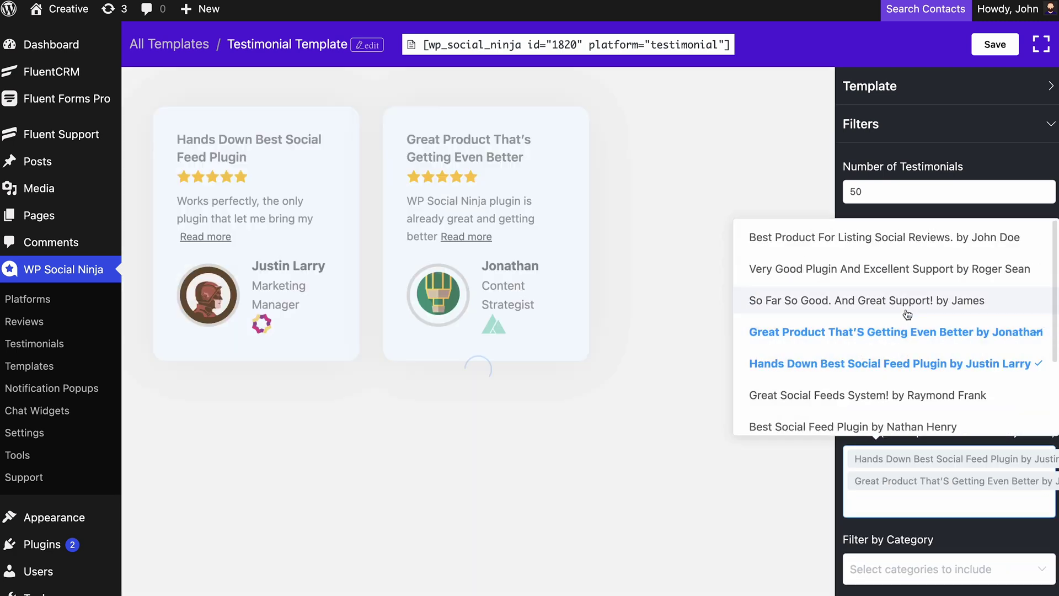
pyautogui.click(907, 300)
pyautogui.click(907, 268)
pyautogui.click(910, 240)
pyautogui.click(826, 468)
# Switch to Exclude, exclude three testimonials including A+ Product and Definitely Among The Best, and hide testimonials without text.
pyautogui.click(890, 406)
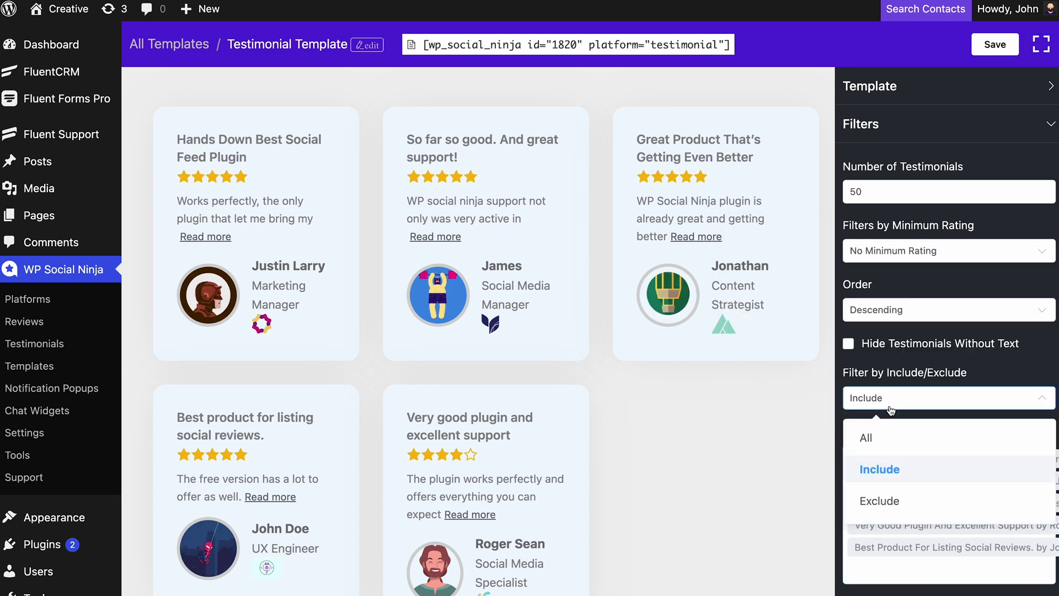
pyautogui.click(883, 500)
pyautogui.click(900, 466)
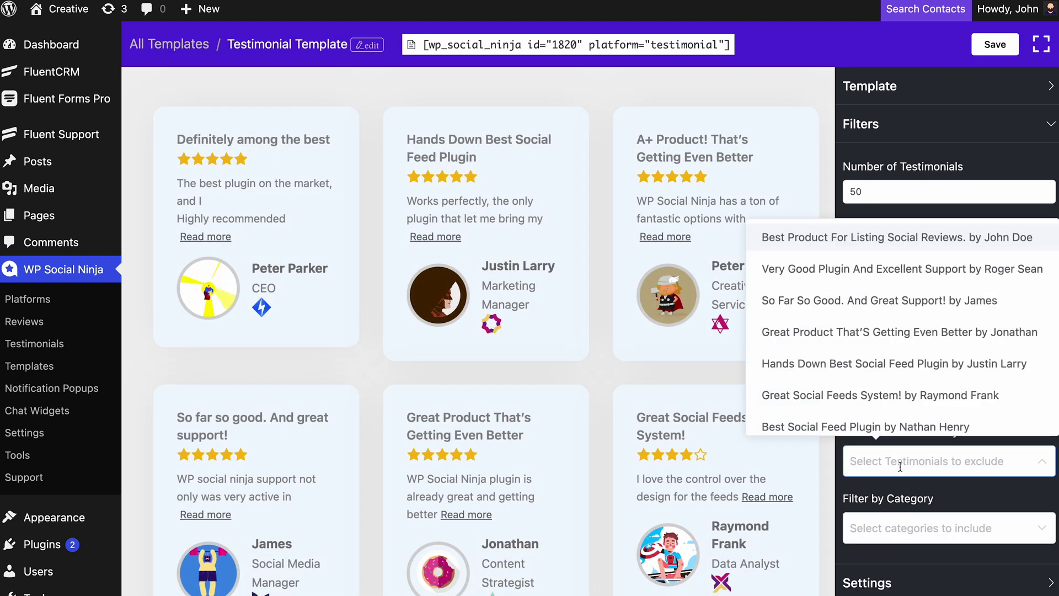
pyautogui.scroll(-3, 907, 394)
pyautogui.click(905, 409)
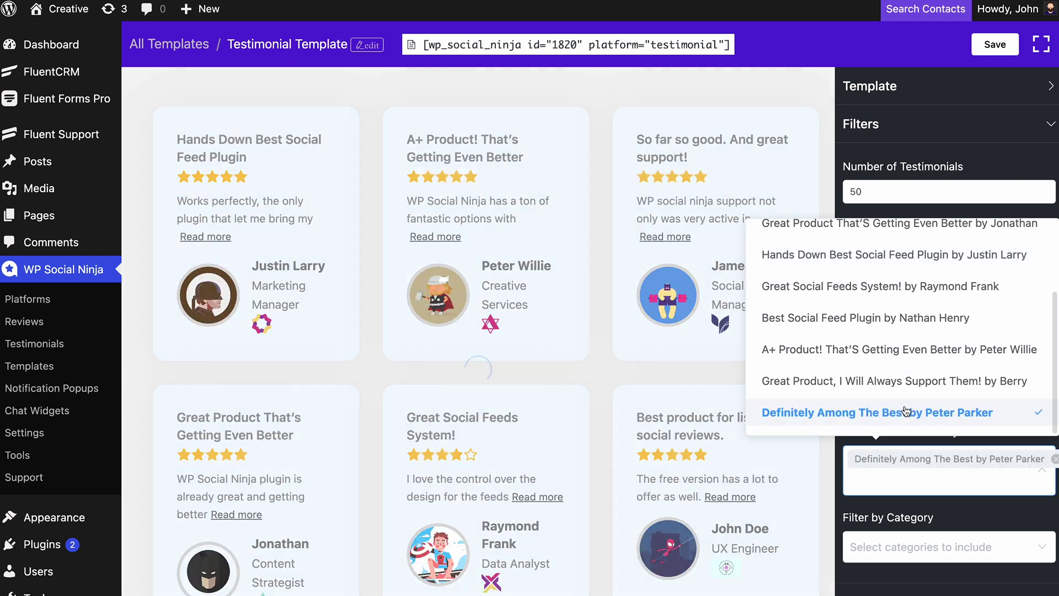
pyautogui.click(905, 380)
pyautogui.click(904, 352)
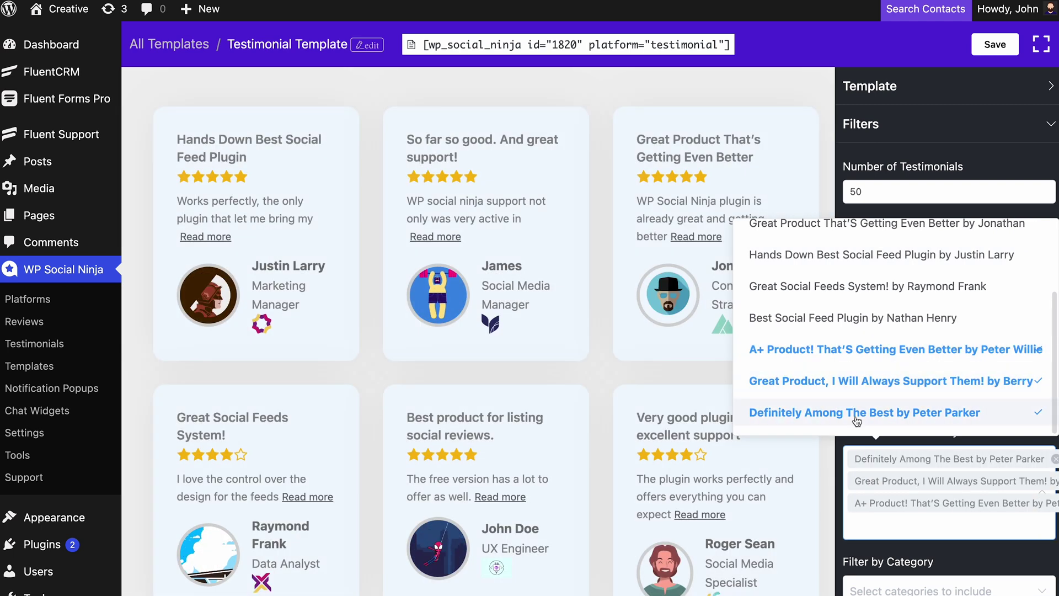
pyautogui.click(831, 468)
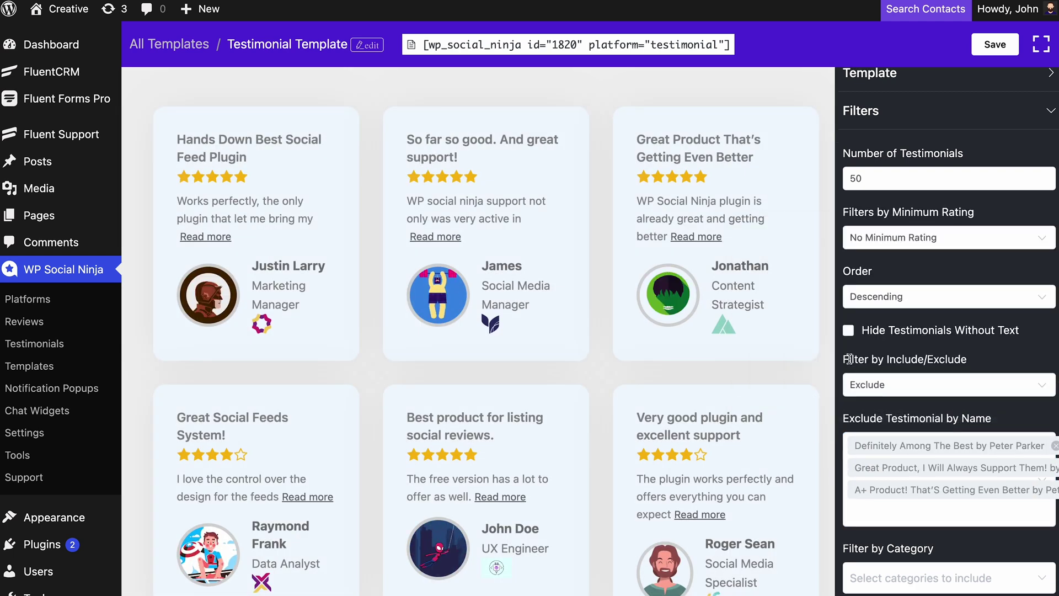
pyautogui.click(848, 331)
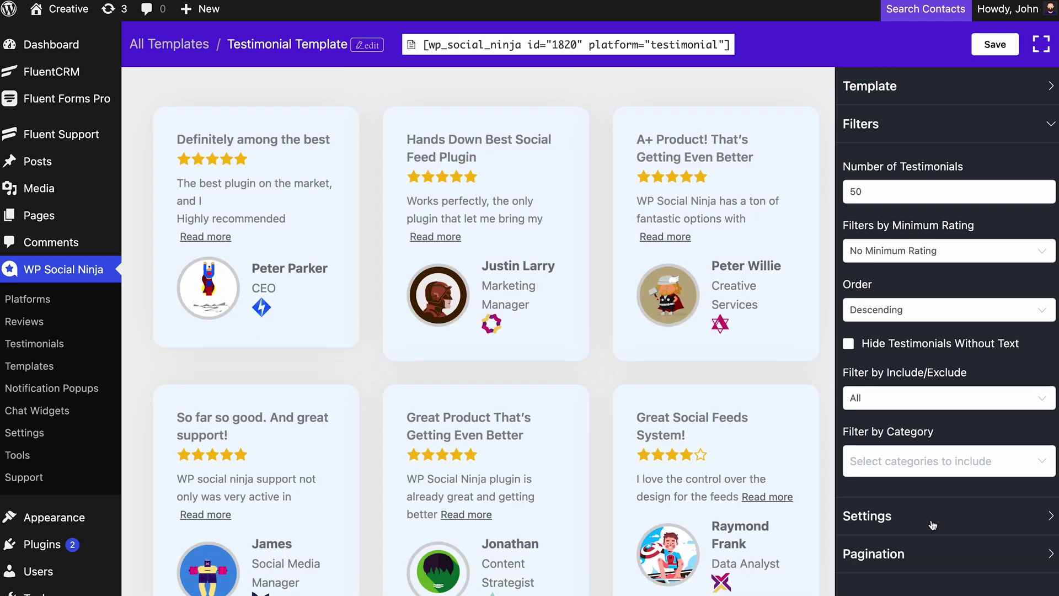
# Turn off author names on the cards, leaving company names, images and titles as they were.
pyautogui.click(932, 524)
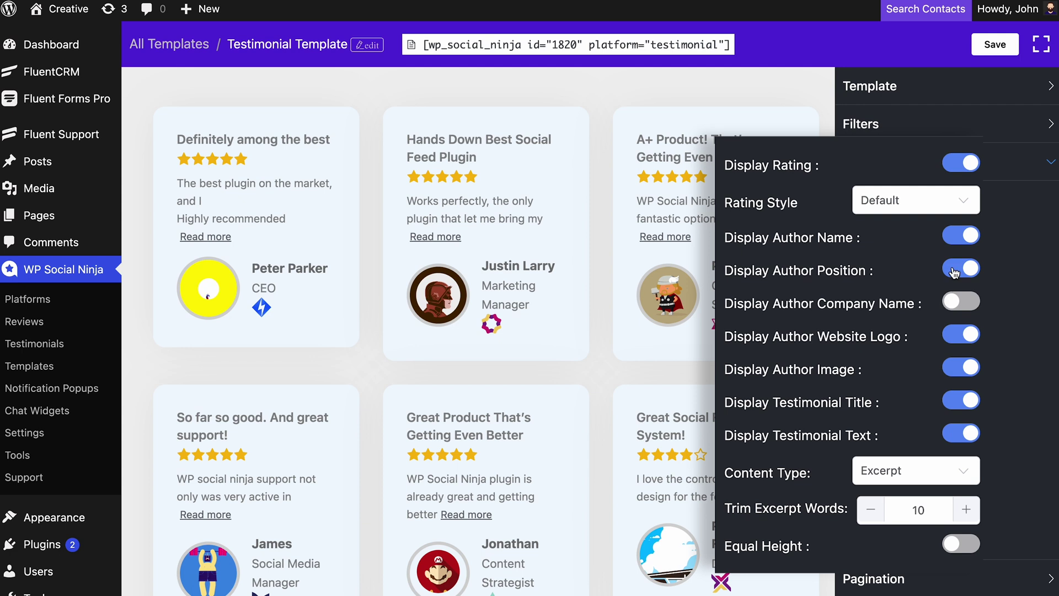
pyautogui.click(960, 238)
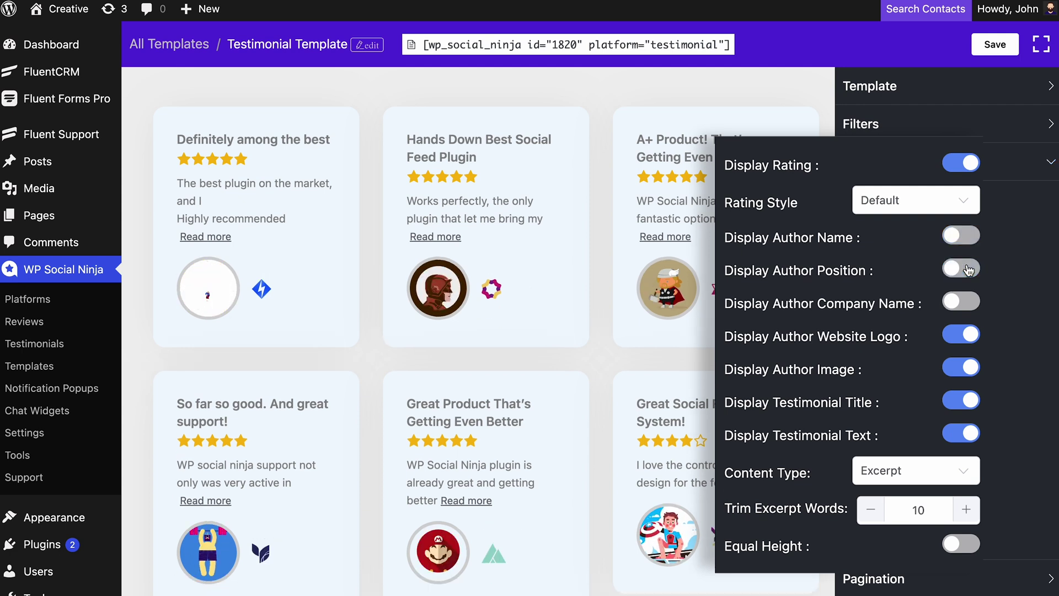
pyautogui.click(961, 302)
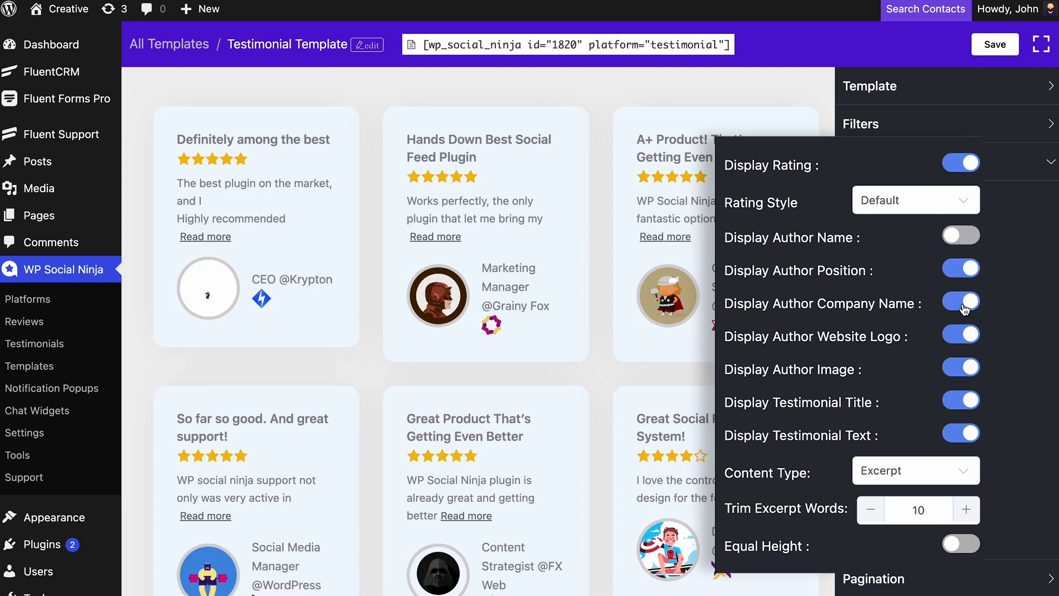
pyautogui.click(961, 301)
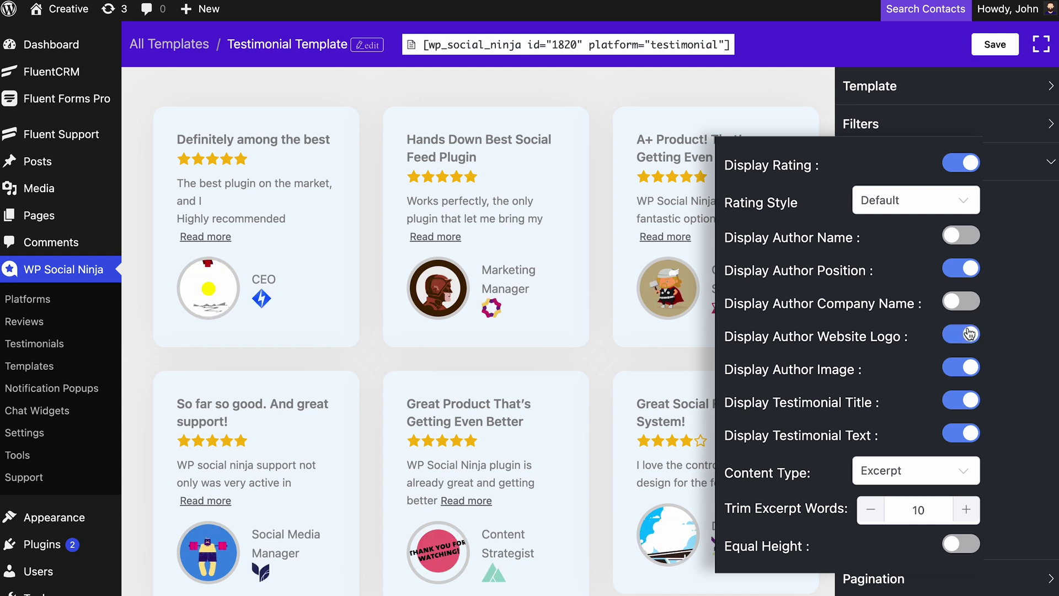
pyautogui.click(971, 365)
pyautogui.click(970, 367)
pyautogui.click(971, 401)
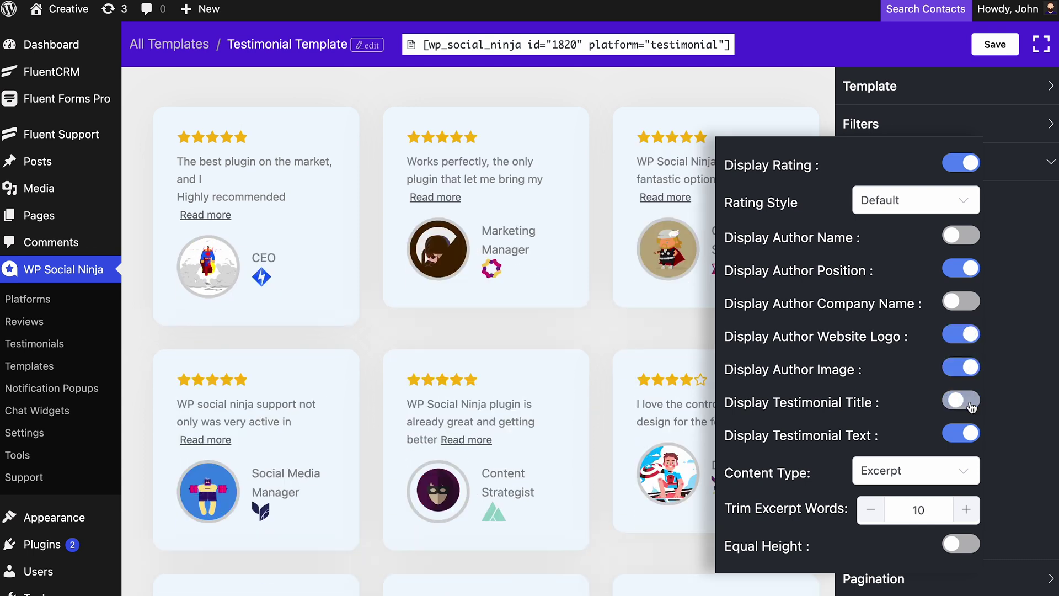
pyautogui.click(971, 406)
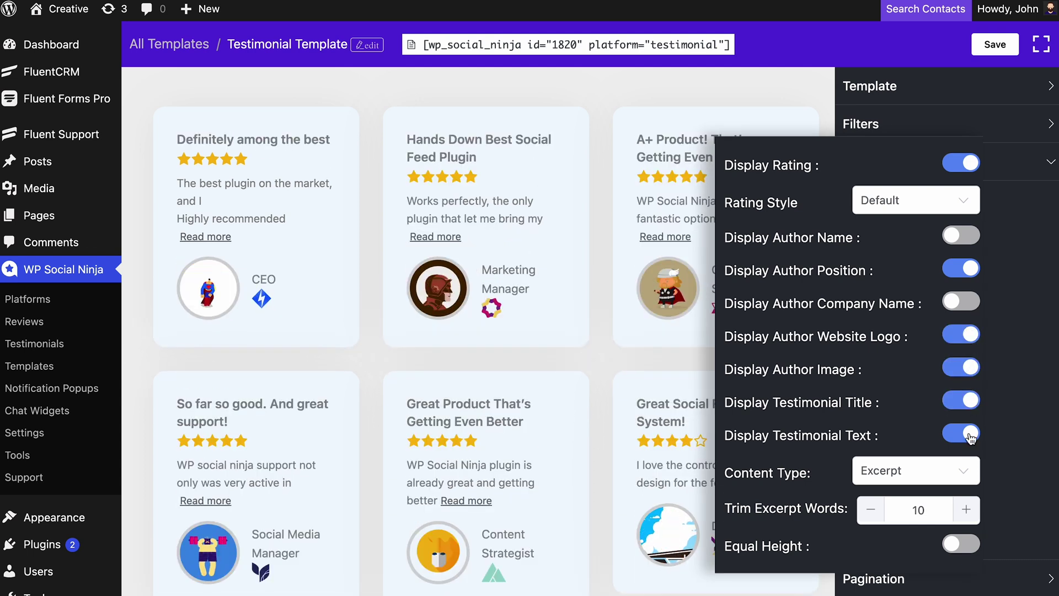
# Keep Content Type on Excerpt and raise Trim Excerpt Words to 19.
pyautogui.click(951, 471)
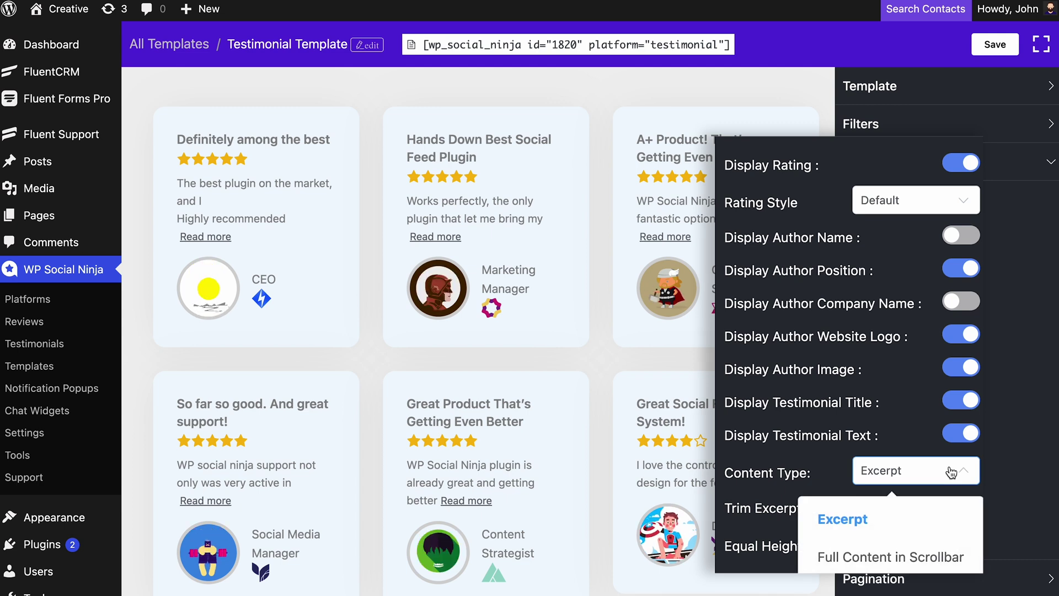
pyautogui.click(928, 554)
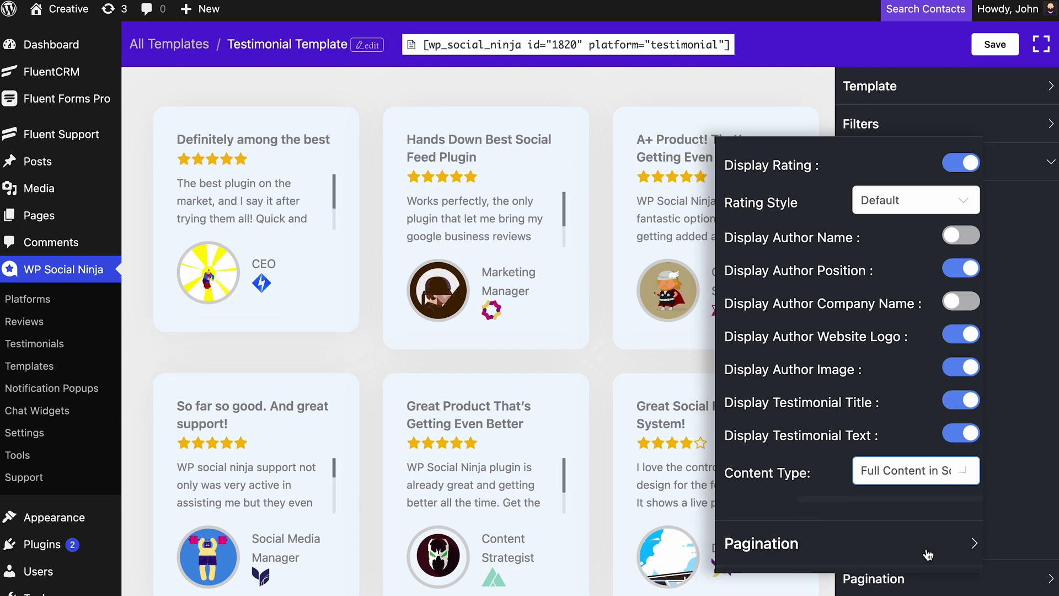
pyautogui.click(933, 485)
pyautogui.click(906, 519)
pyautogui.click(966, 510)
pyautogui.click(966, 510)
pyautogui.click(967, 510)
pyautogui.click(967, 510)
pyautogui.click(967, 510)
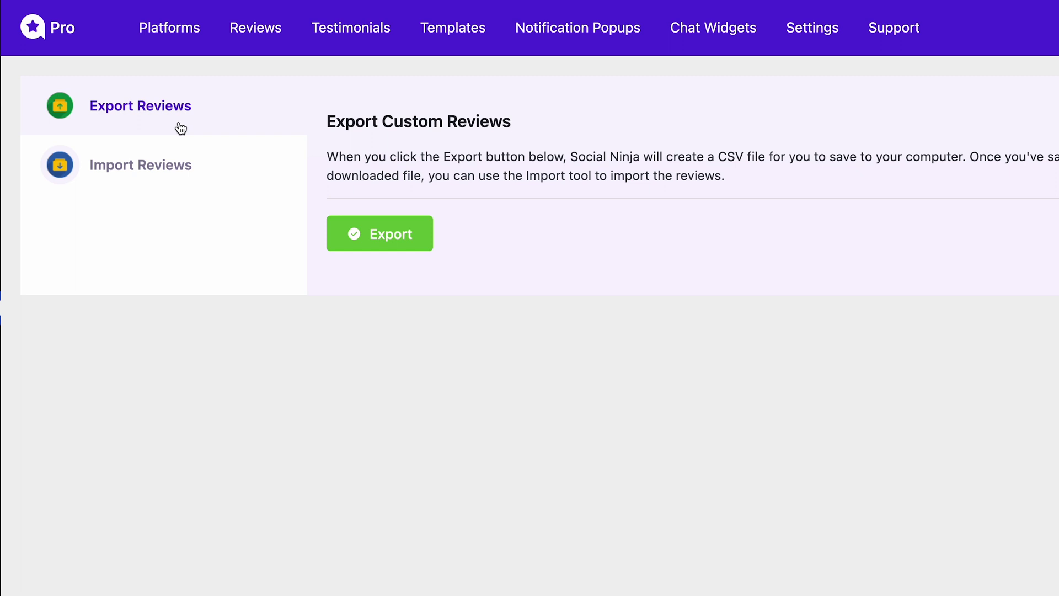
# Export the custom reviews and save the CSV file.
pyautogui.click(179, 162)
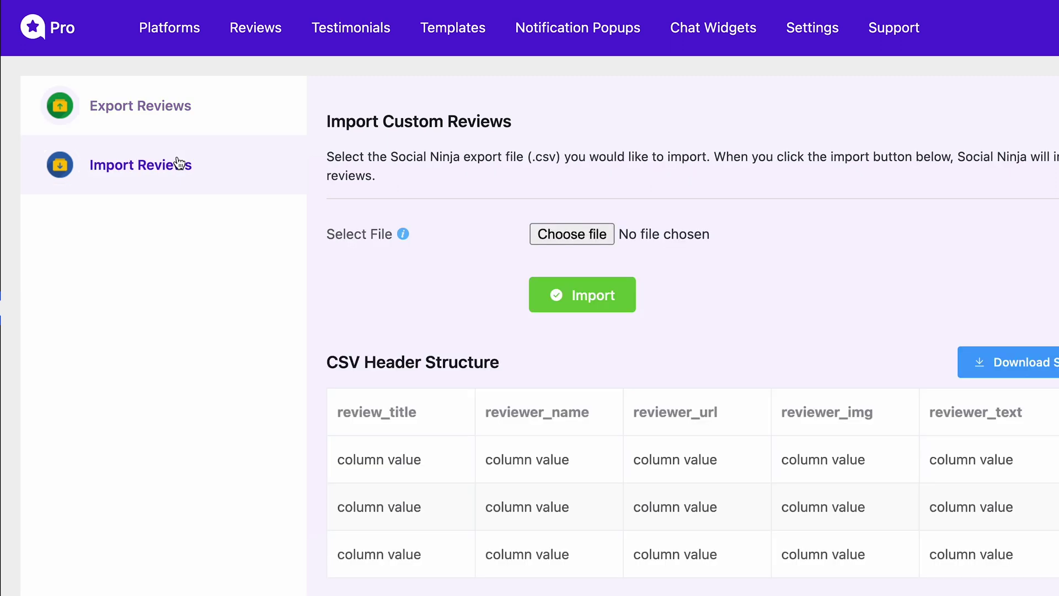
pyautogui.click(192, 111)
pyautogui.click(358, 237)
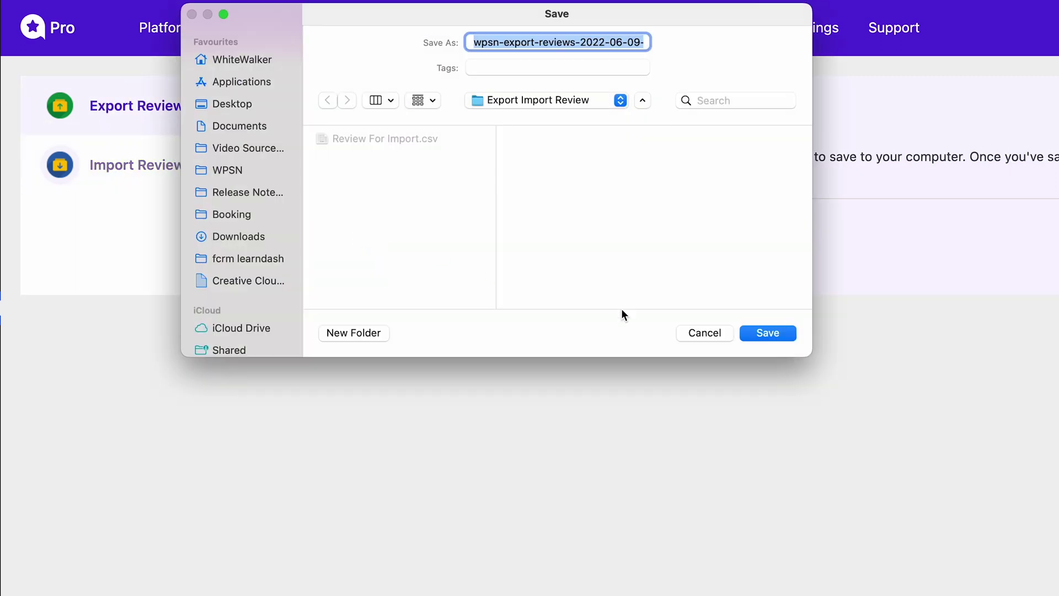
pyautogui.click(756, 337)
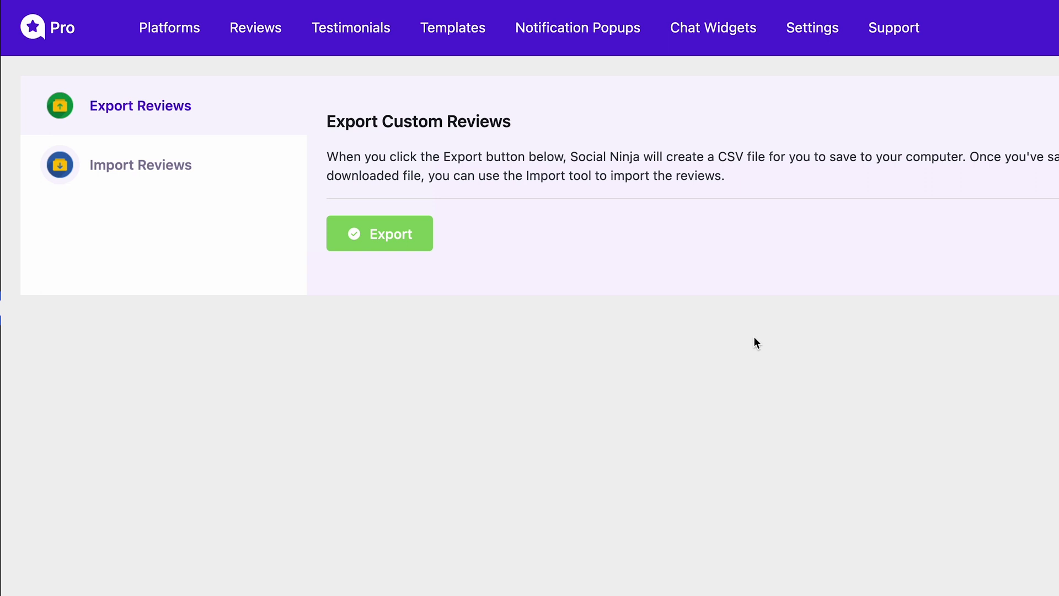
# Choose Review For Import.csv as the file on the Import Reviews page.
pyautogui.click(243, 182)
pyautogui.click(550, 212)
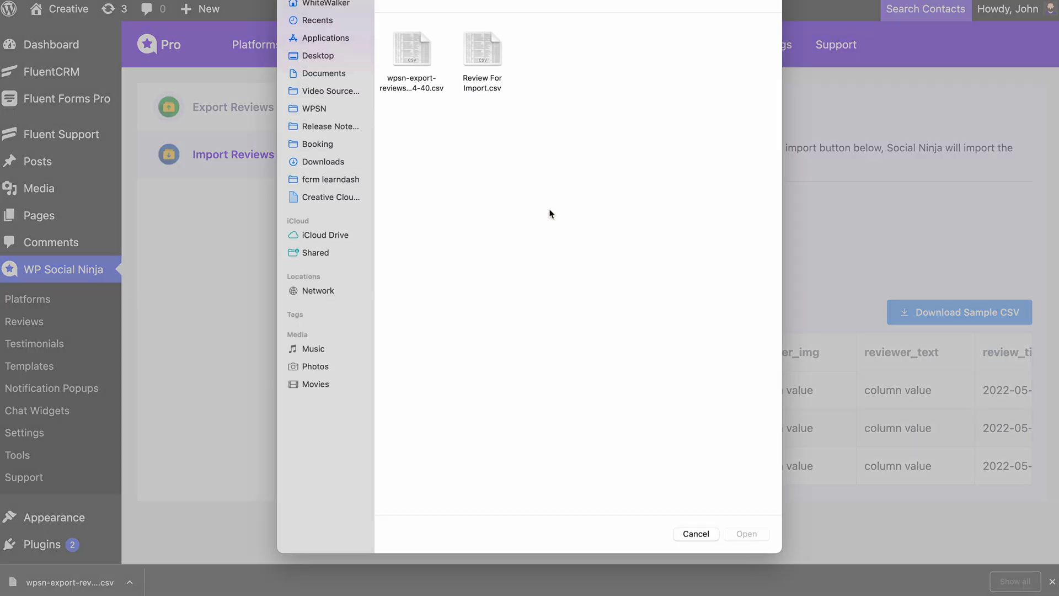
pyautogui.click(488, 61)
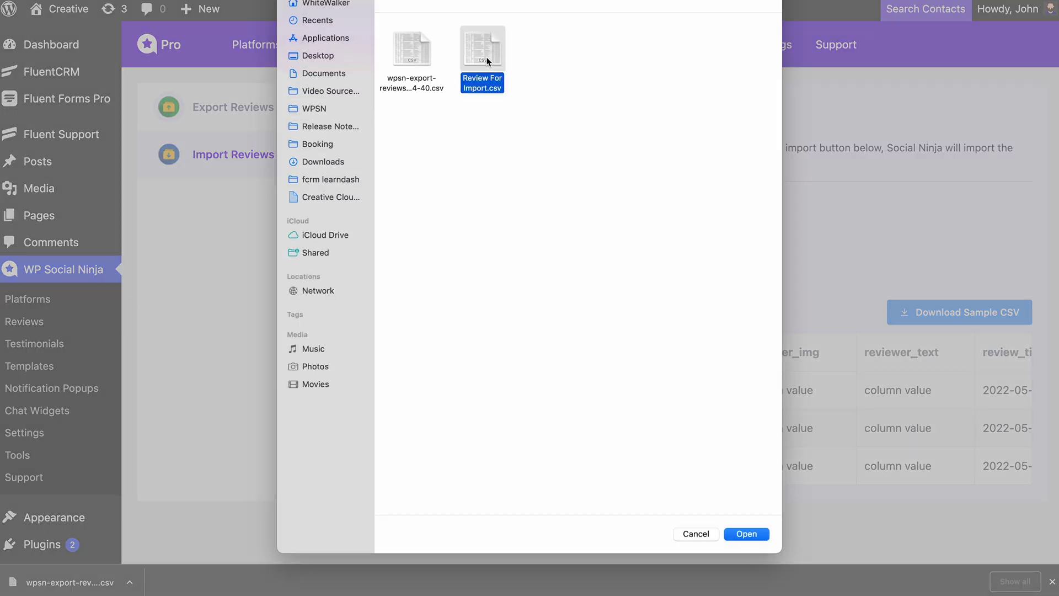
pyautogui.click(742, 531)
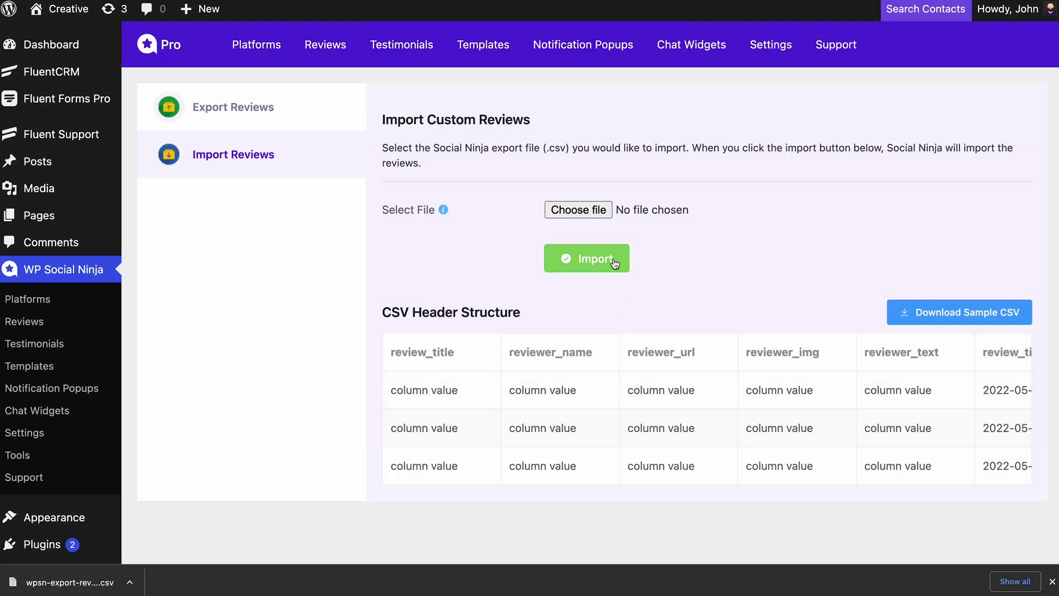
pyautogui.hscroll(5, 657, 388)
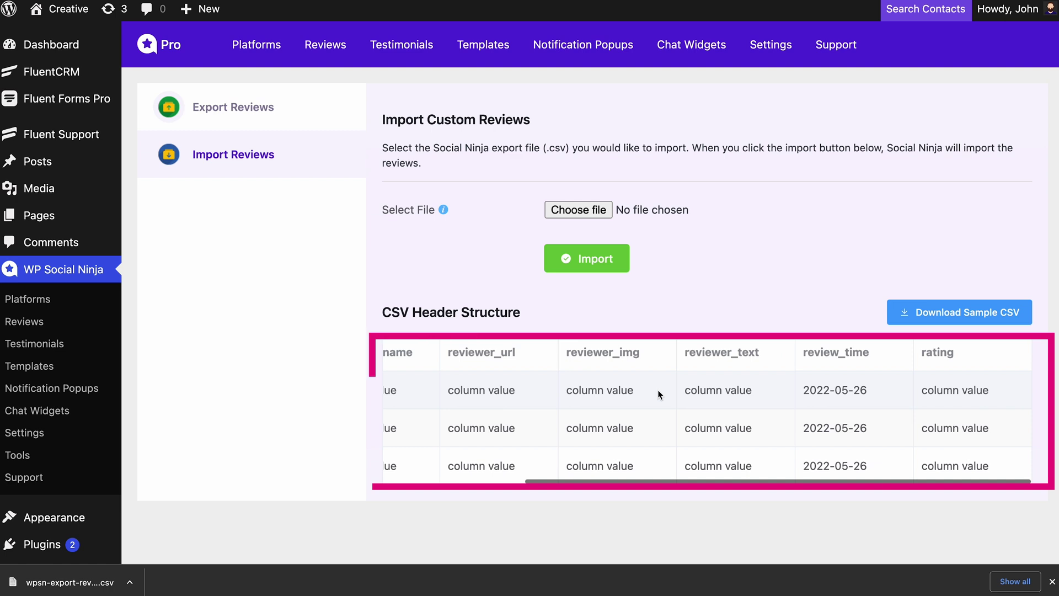
pyautogui.hscroll(-5, 657, 390)
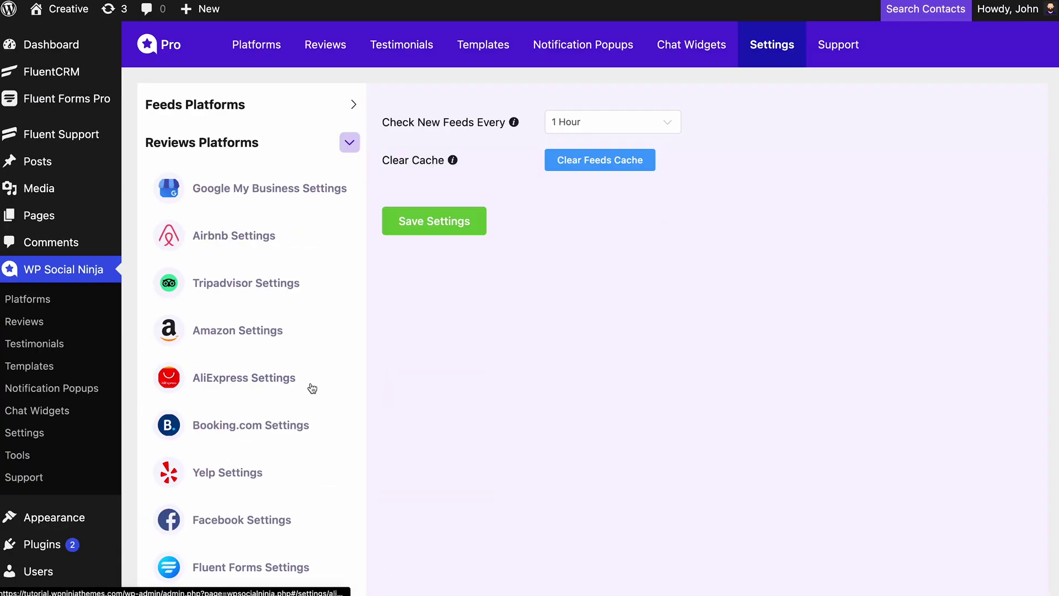
# Enable AliExpress auto syncing and manually sync the first AliExpress product's reviews.
pyautogui.click(310, 388)
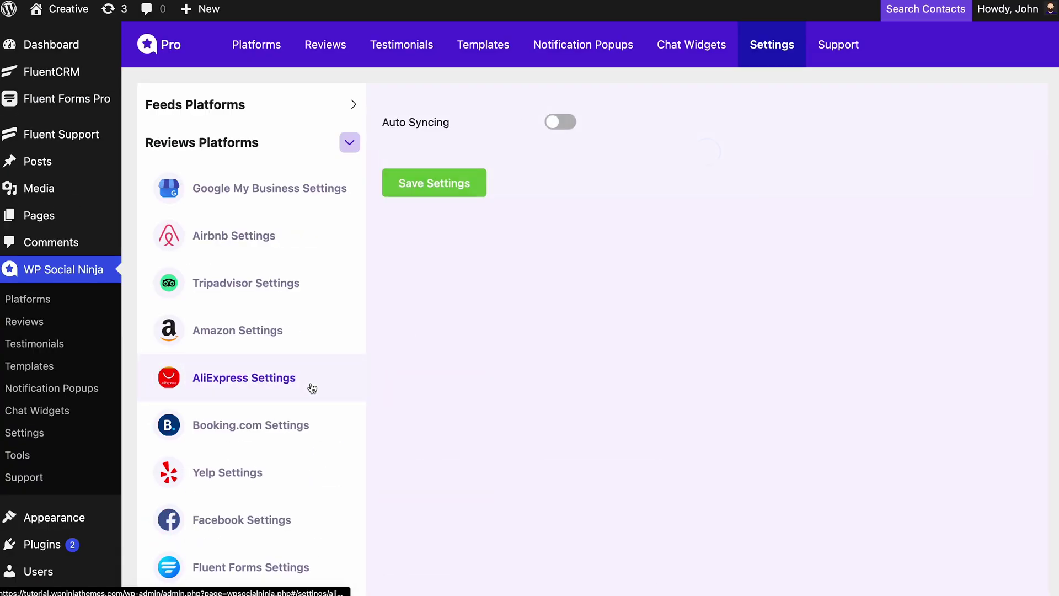
pyautogui.click(562, 129)
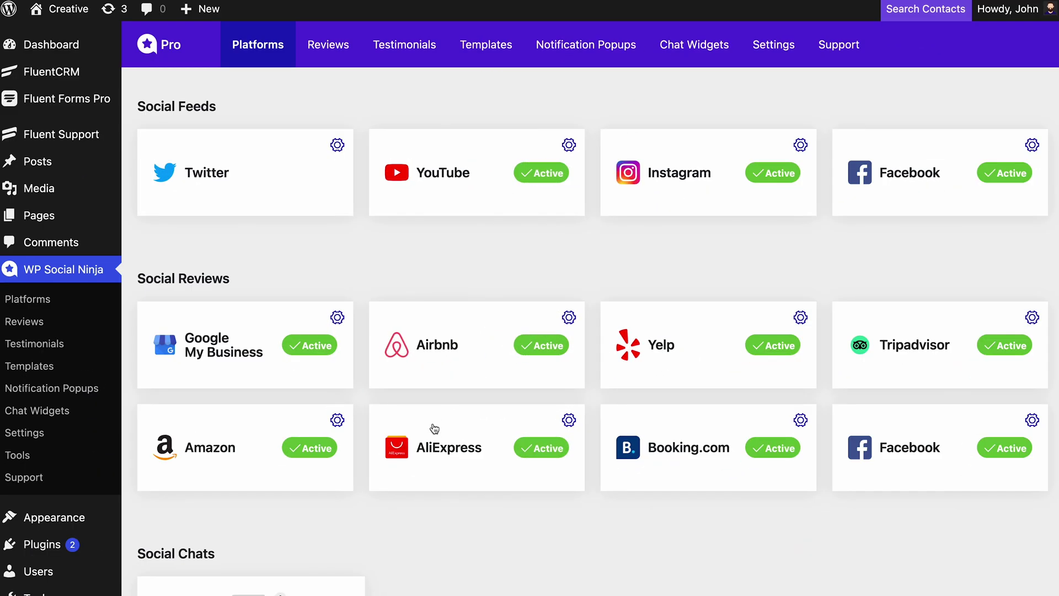
pyautogui.click(433, 428)
pyautogui.click(726, 230)
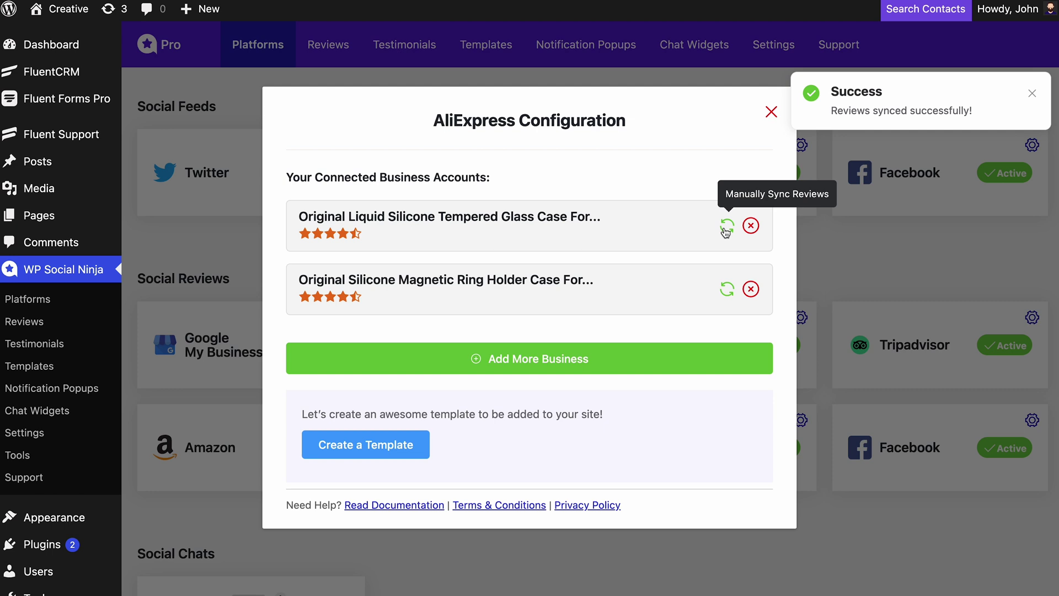
pyautogui.click(823, 259)
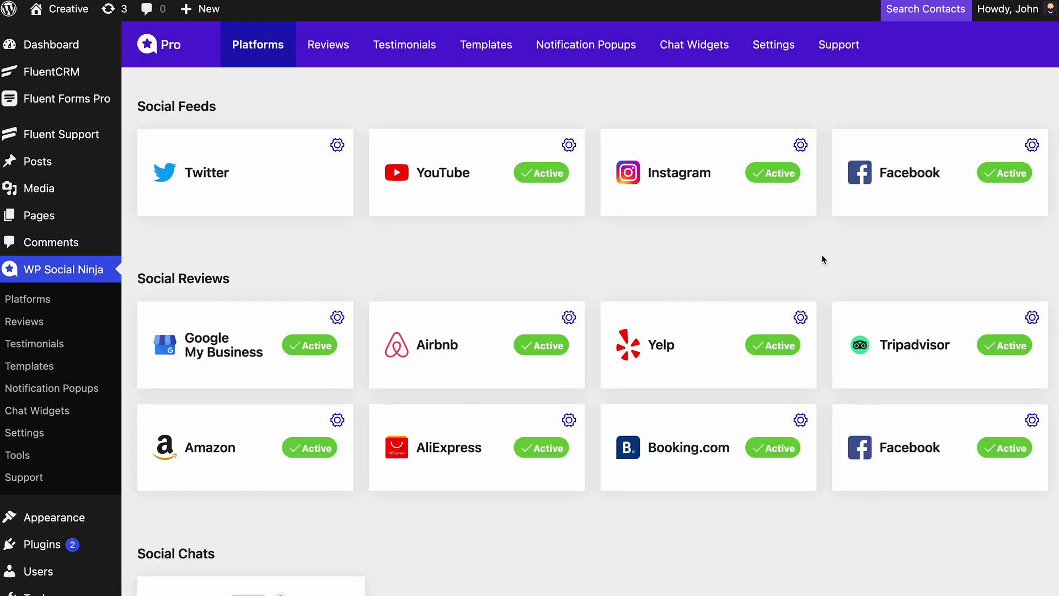